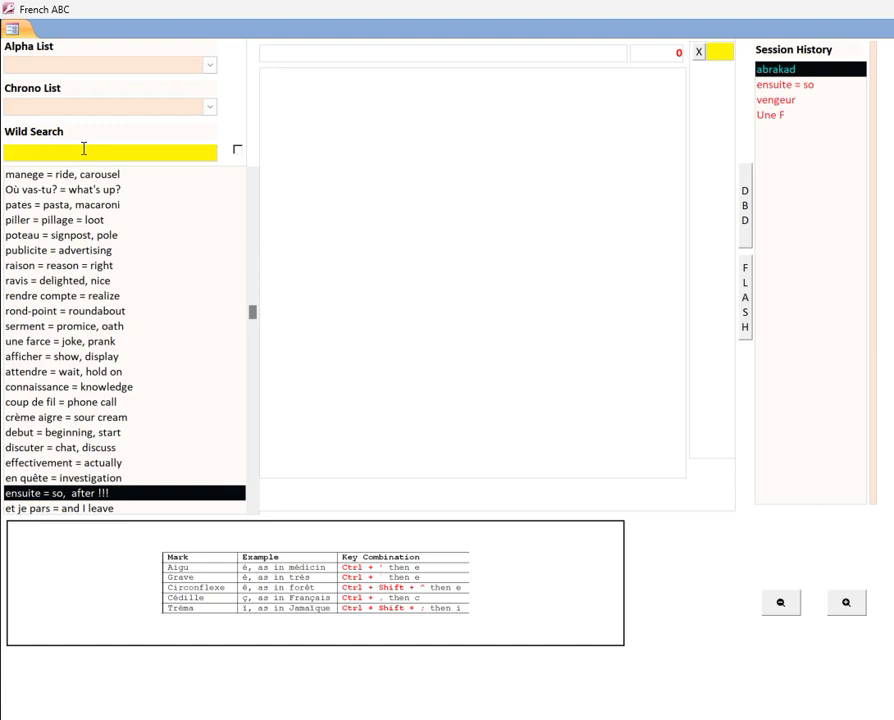
type("ing double click event")
key("BackSpace")
key("BackSpace")
key("BackSpace")
key("BackSpace")
key("BackSpace")
key("BackSpace")
key("BackSpace")
key("BackSpace")
key("BackSpace")
key("BackSpace")
key("BackSpace")
key("BackSpace")
key("BackSpace")
key("BackSpace")
key("BackSpace")
key("BackSpace")
key("BackSpace")
key("BackSpace")
key("BackSpace")
key("BackSpace")
double_click(112, 155)
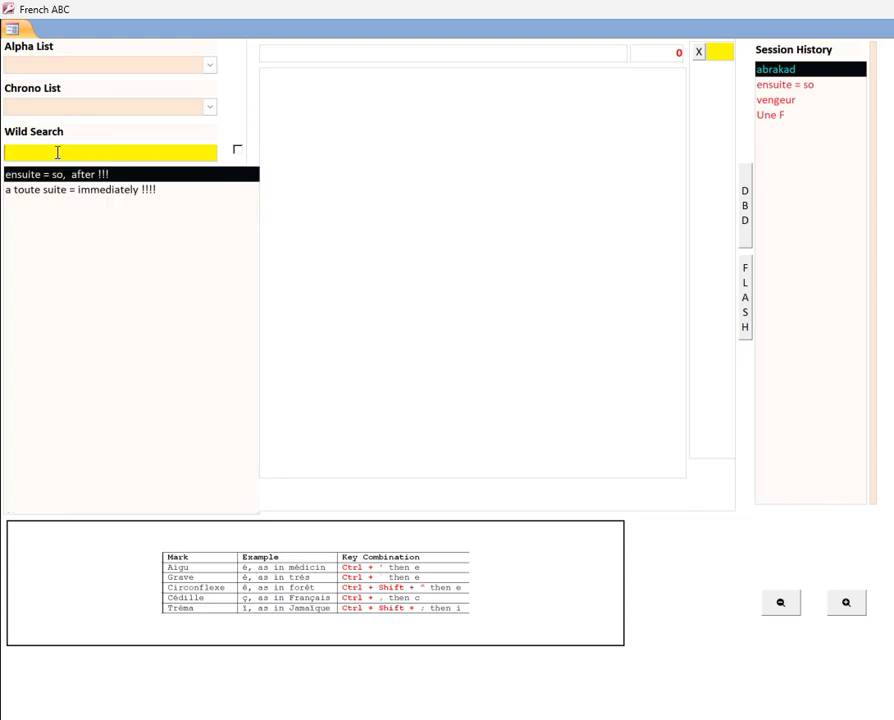
type("now typing a new word")
key("BackSpace")
key("BackSpace")
key("BackSpace")
key("BackSpace")
key("BackSpace")
key("BackSpace")
key("BackSpace")
key("BackSpace")
key("BackSpace")
key("BackSpace")
key("BackSpace")
key("BackSpace")
key("BackSpace")
key("BackSpace")
key("BackSpace")
key("BackSpace")
key("BackSpace")
key("BackSpace")
key("BackSpace")
key("BackSpace")
Enter "abrakadabra" in the wild search and accept adding it as a new dictionary item.
type("abra")
key("Return")
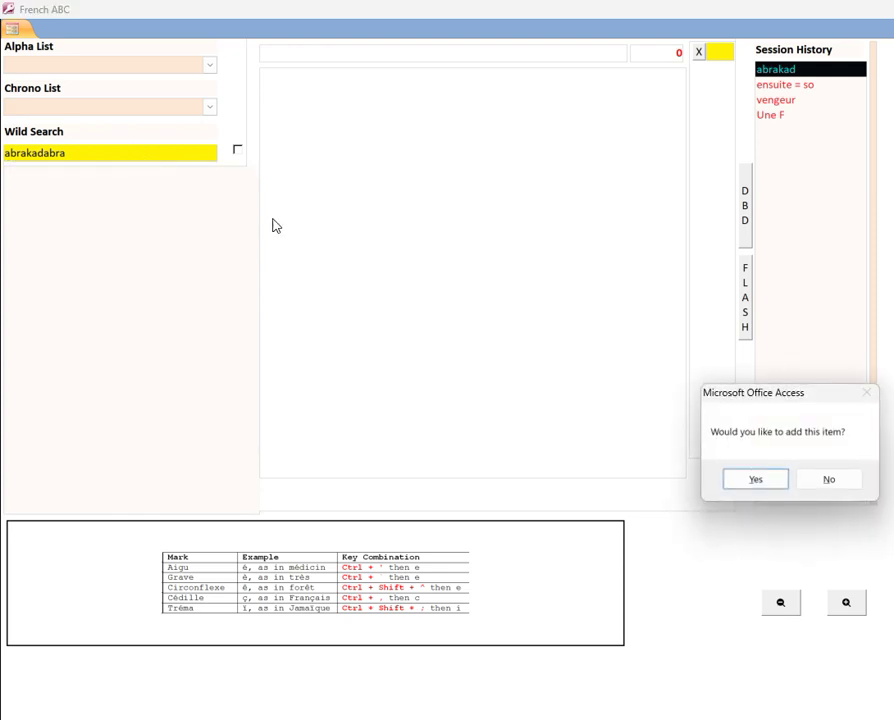
left_click(777, 484)
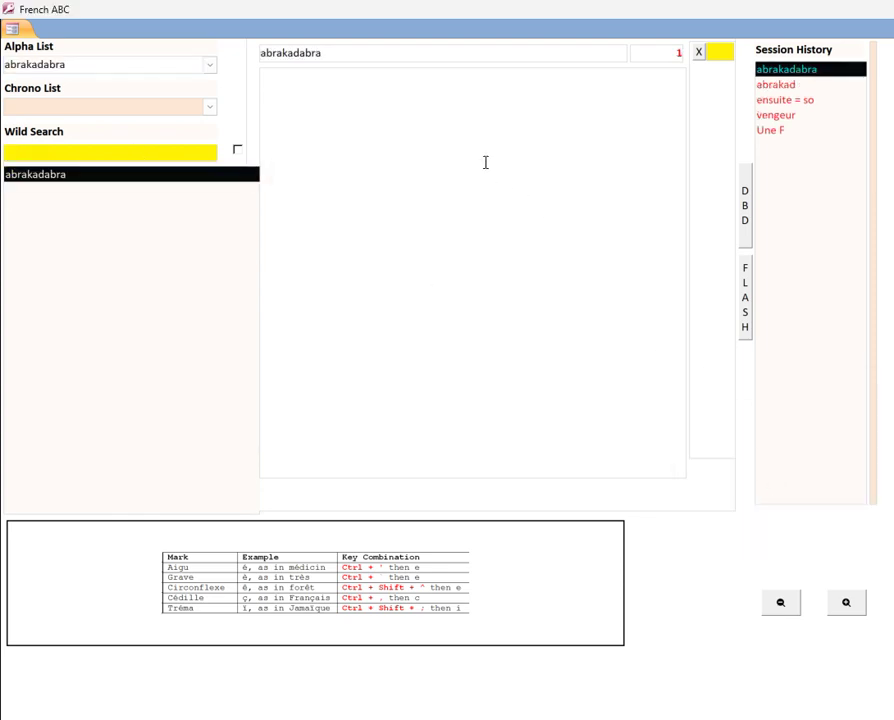
Write "abrakadabra is blah blah blah blah....." as the new word's description.
left_click(407, 129)
type("abr")
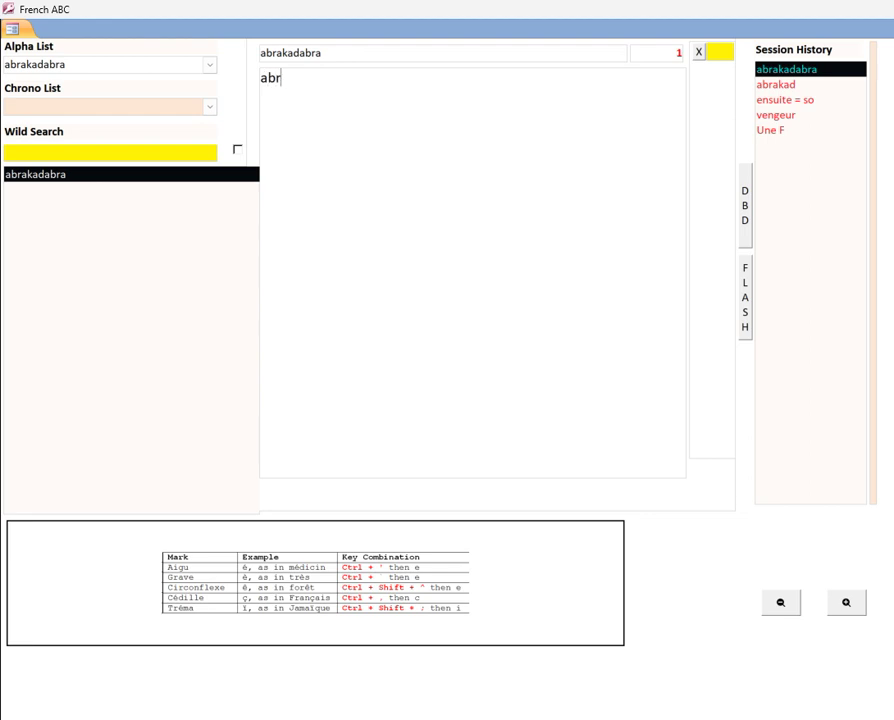
type("akadabra is bl")
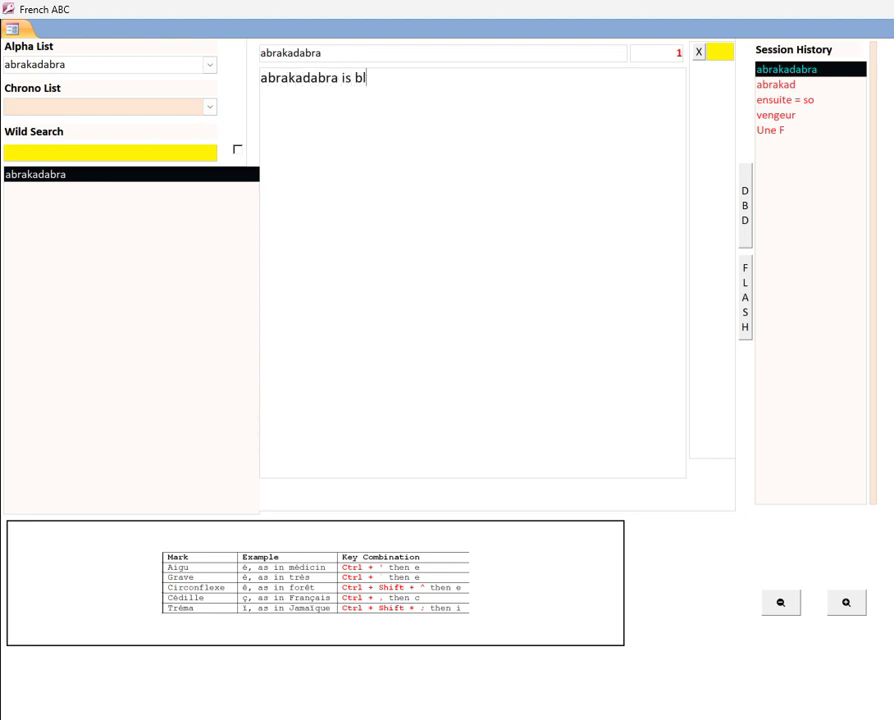
type("ah blah blah blah.....")
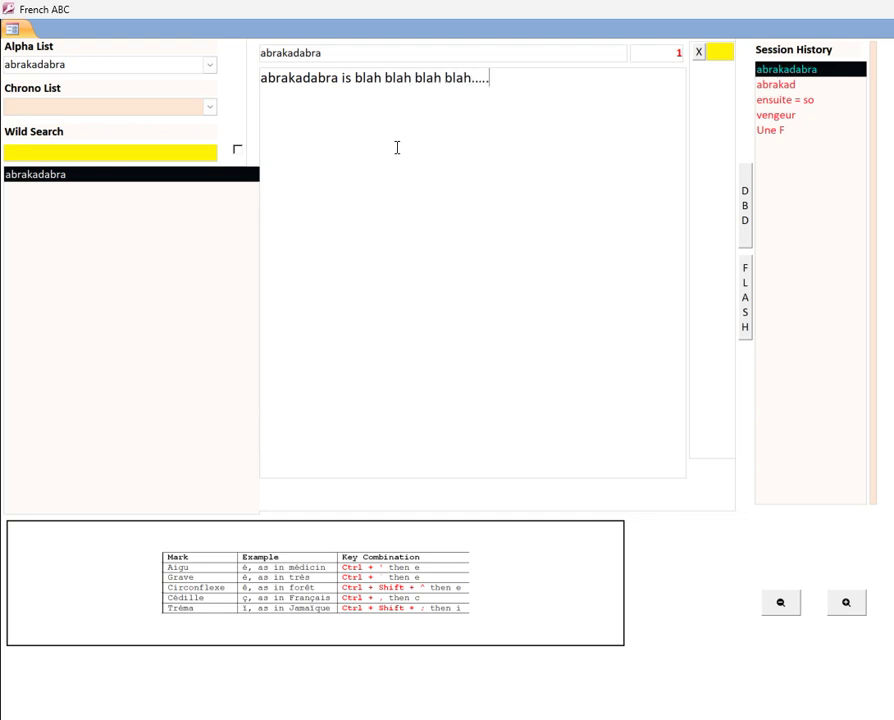
Continue the description with "Now doing the double click, so to generate hyperlink to the word abrakadabra, which is the first word here".
type(" now doing the double ck")
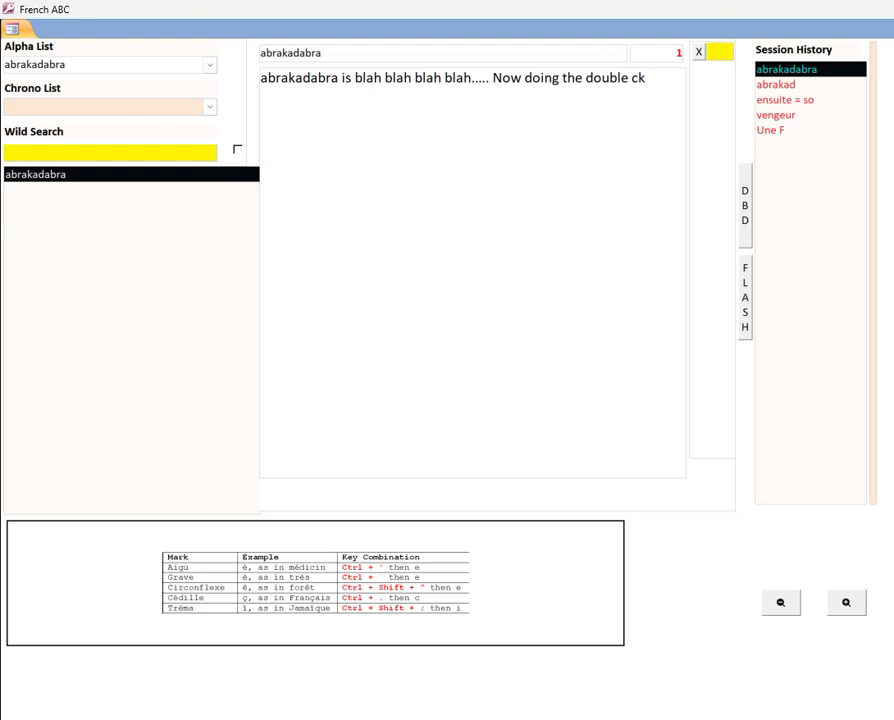
key("BackSpace")
type("lick, so to gener")
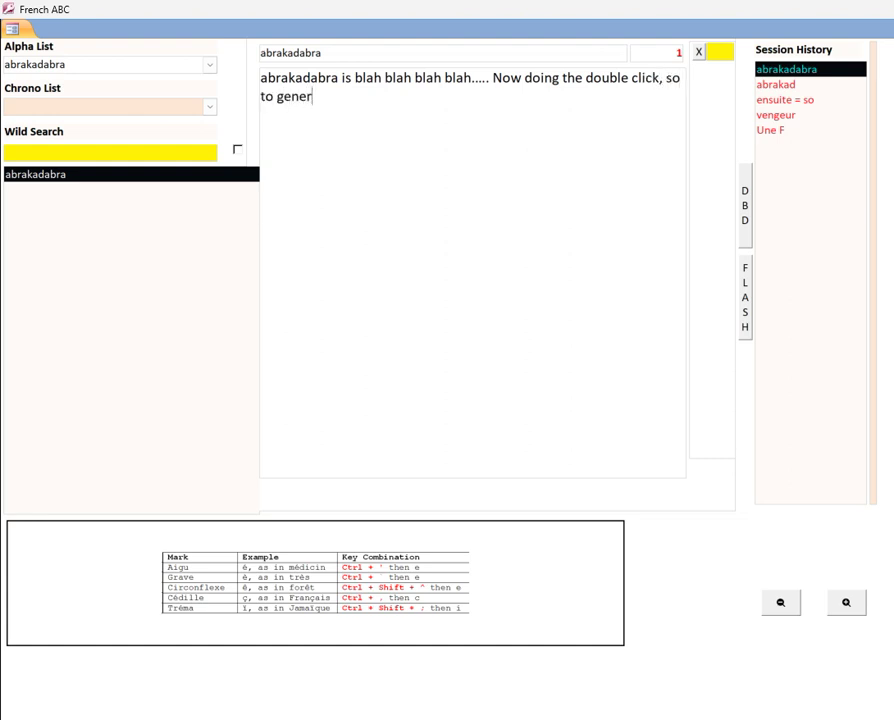
type("ate hyperlink to the wor")
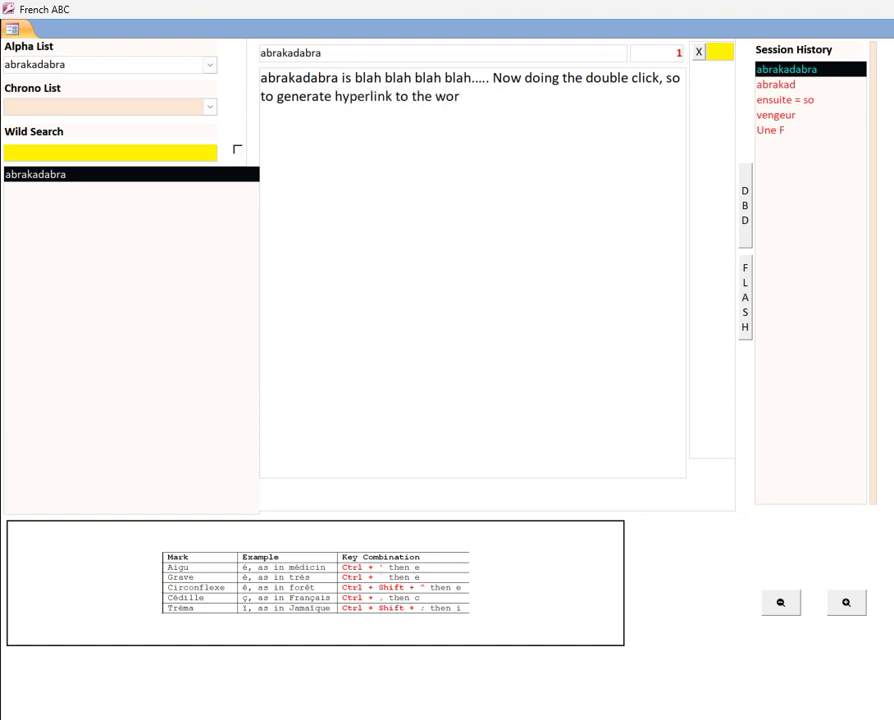
type("r")
key("BackSpace")
type("d abrakadabra, w")
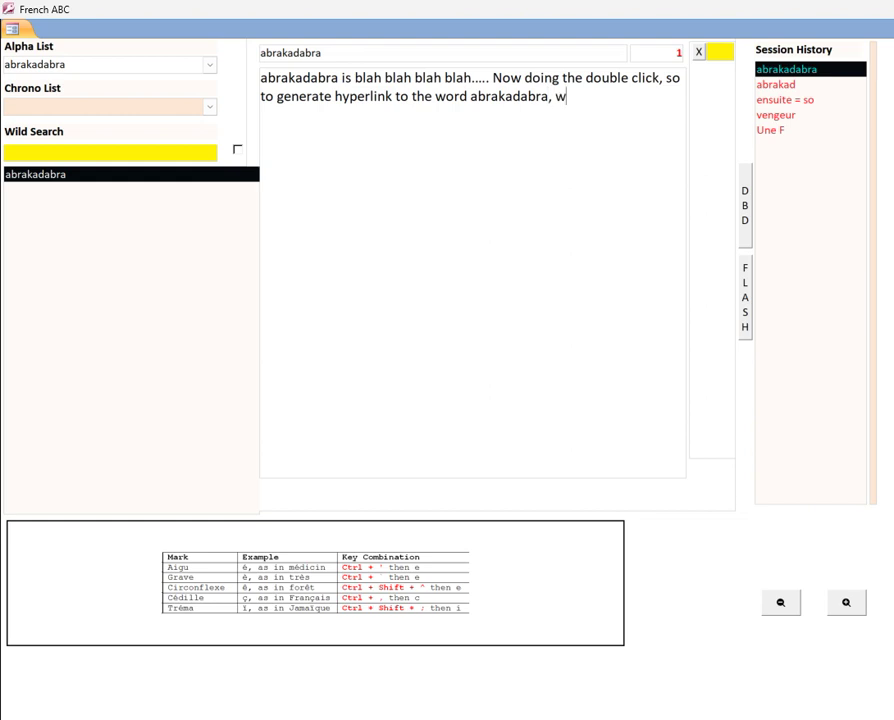
type("hich is the first wor")
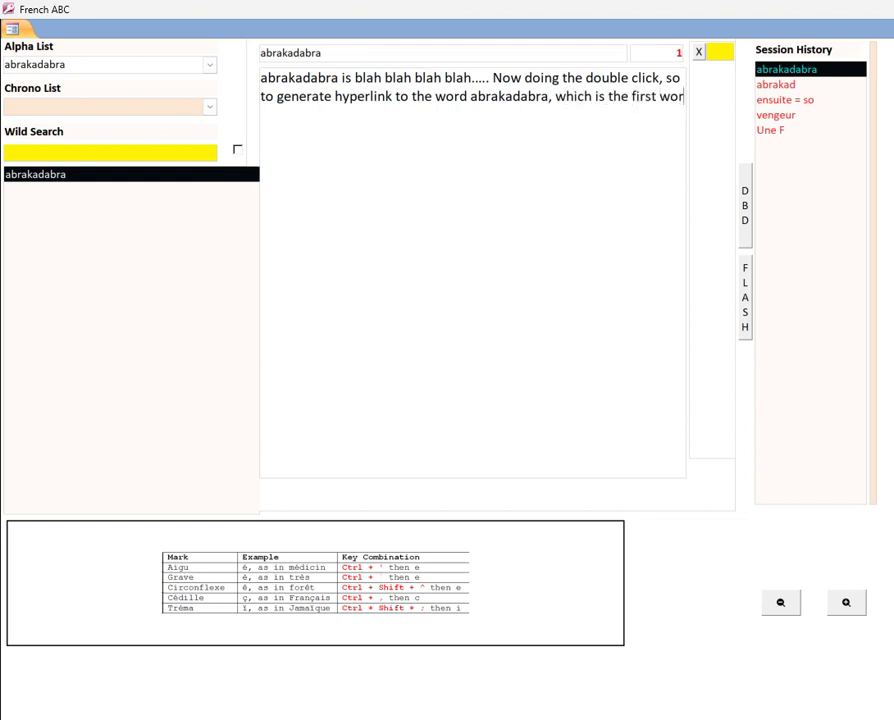
type("d here")
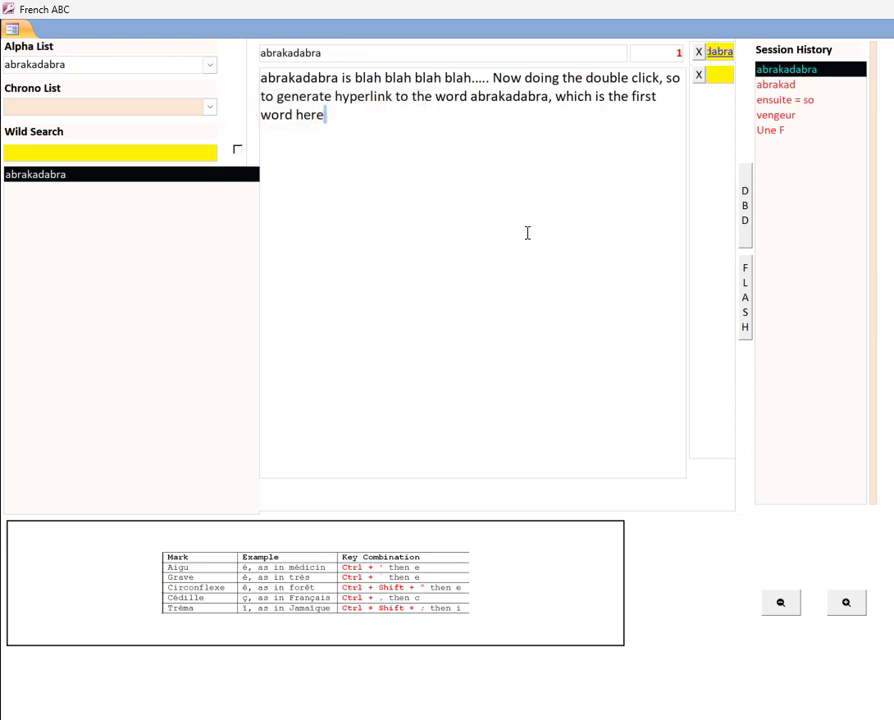
End that sentence with a period and add "Hyperlink has appeared in the yellow field" to the abrakadabra description.
type(". D")
key("BackSpace")
type("Hyperling")
key("BackSpace")
type("k h")
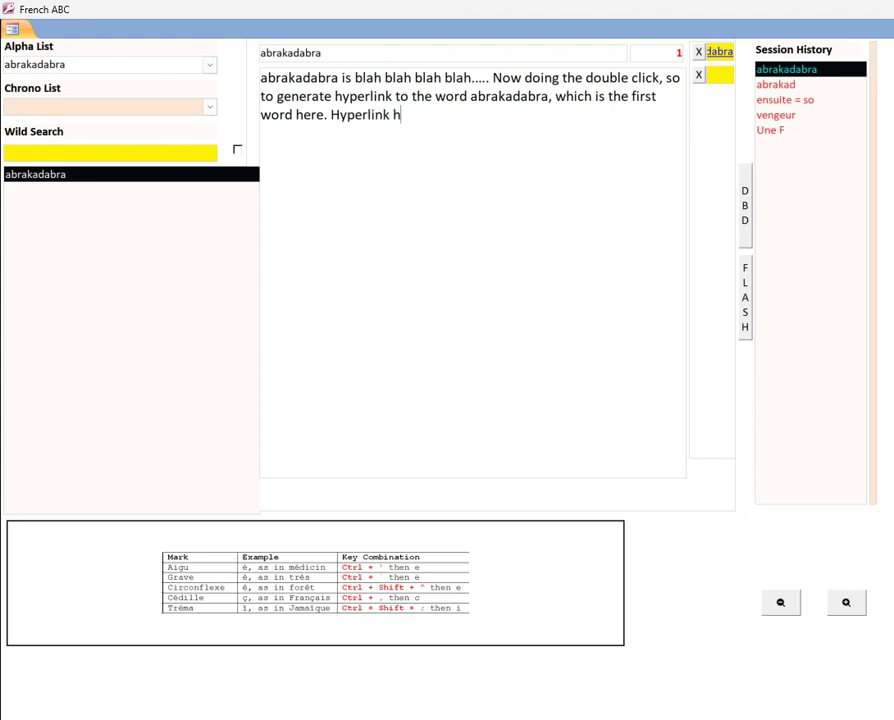
type("as appeared in the ")
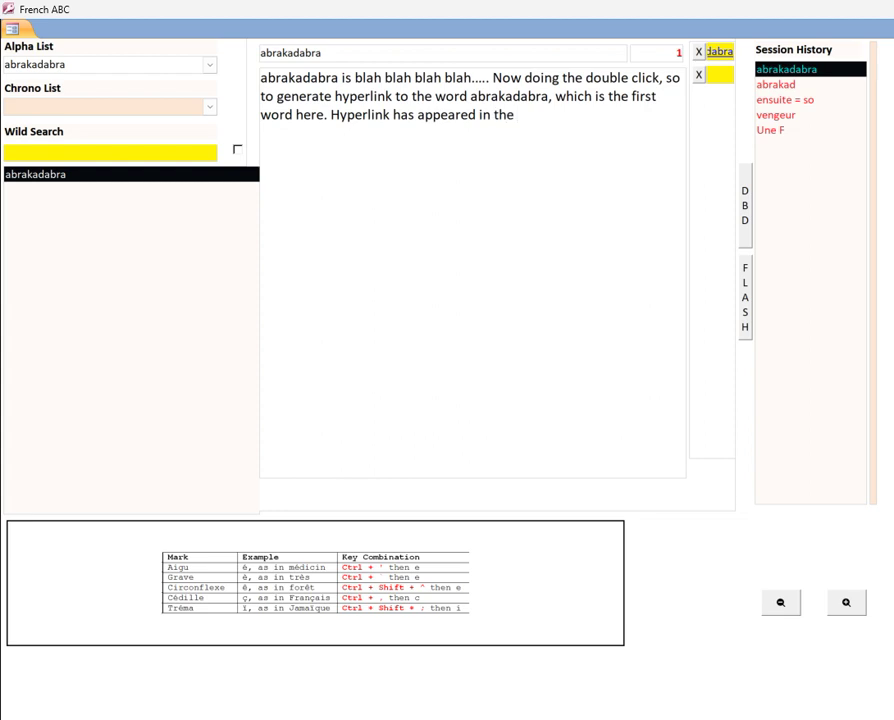
type("yellow field")
Add a separate paragraph to the description reading "Now lets ad another word that is similar.".
key("Return")
key("Return")
type("N")
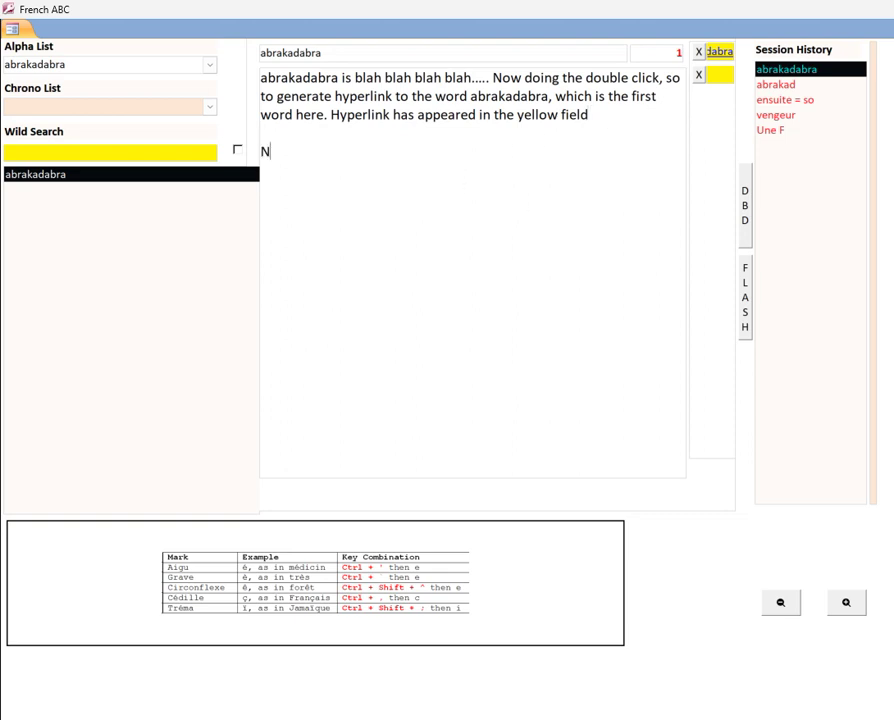
type("ow lets ad an")
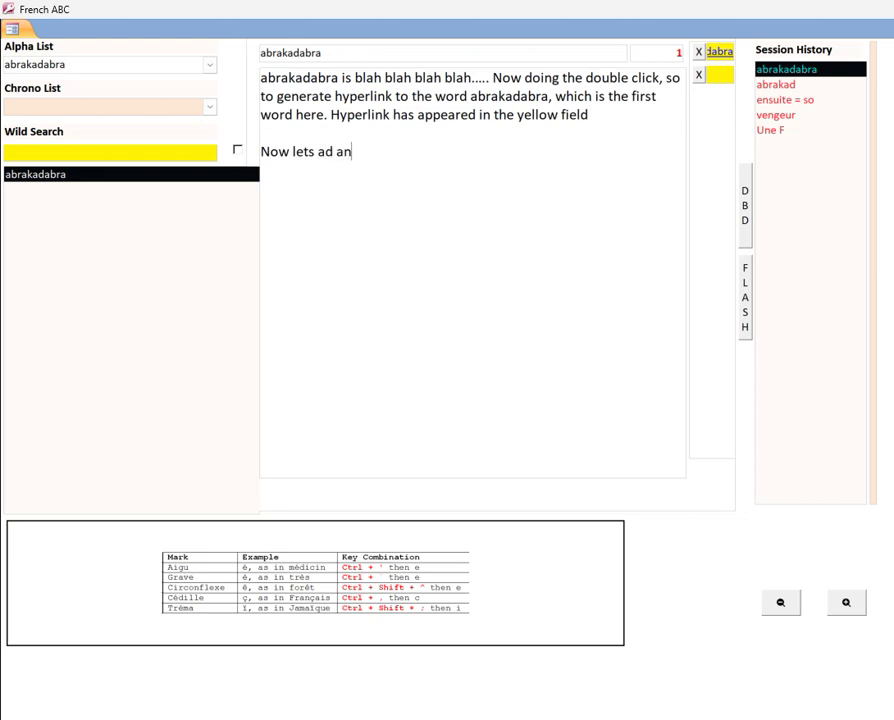
type("other word that is similar.")
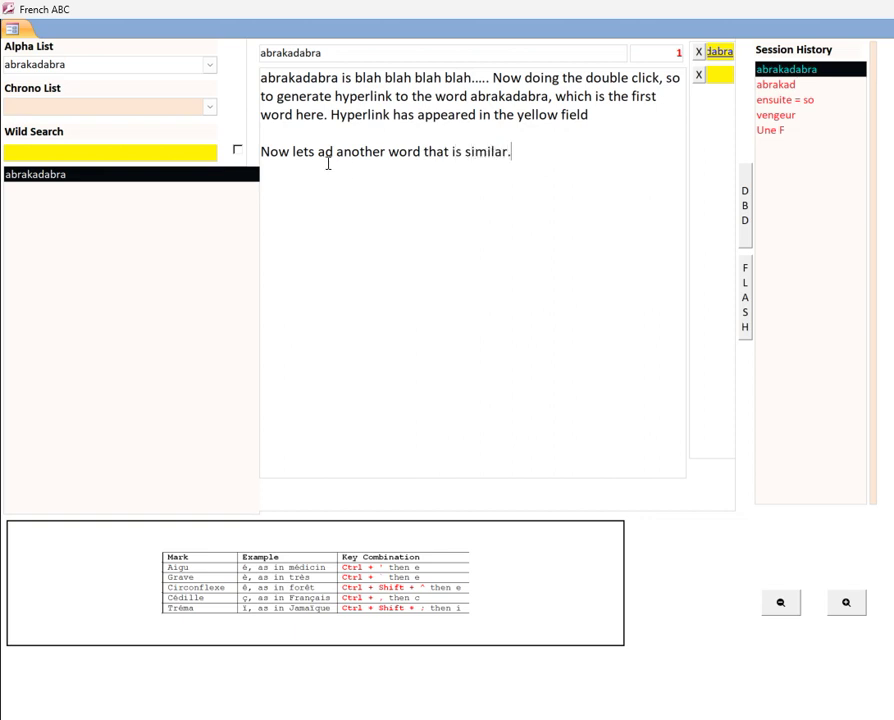
Search for "abra", override the existing partial match and accept adding it as a new dictionary item.
left_click(106, 152)
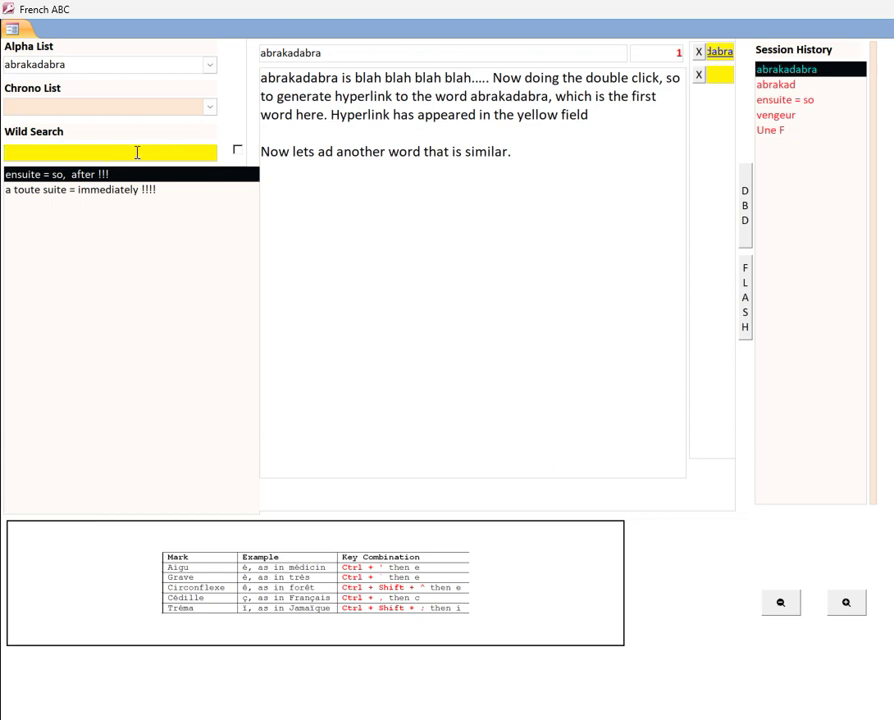
type("abra")
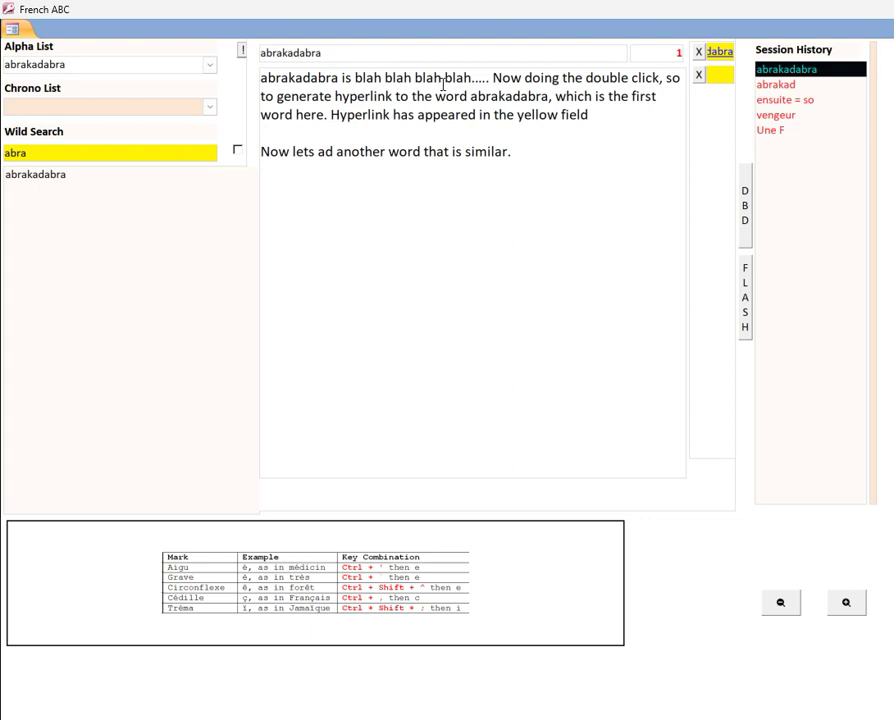
left_click(243, 51)
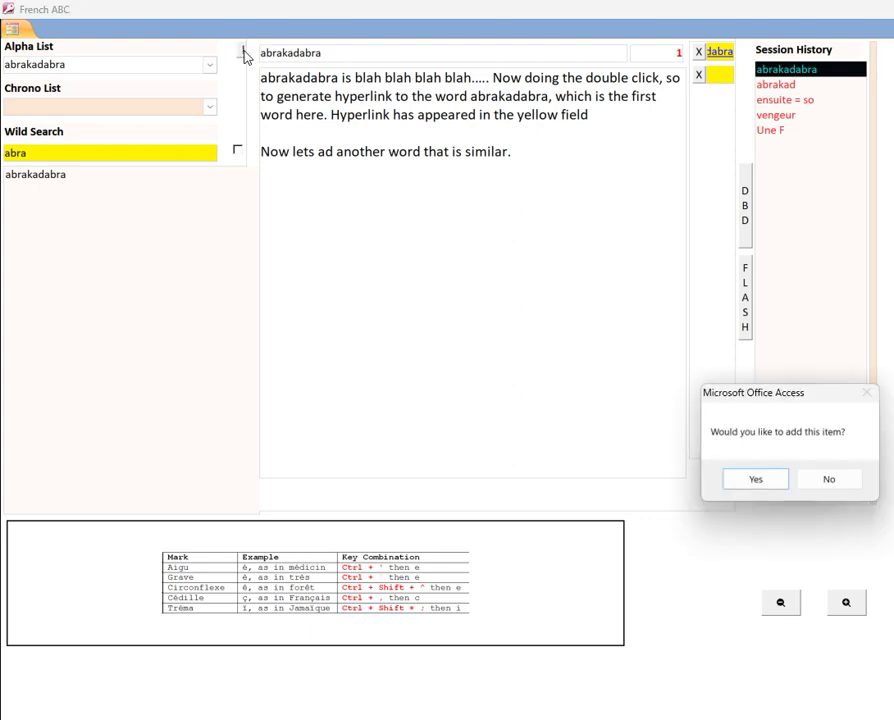
left_click(757, 481)
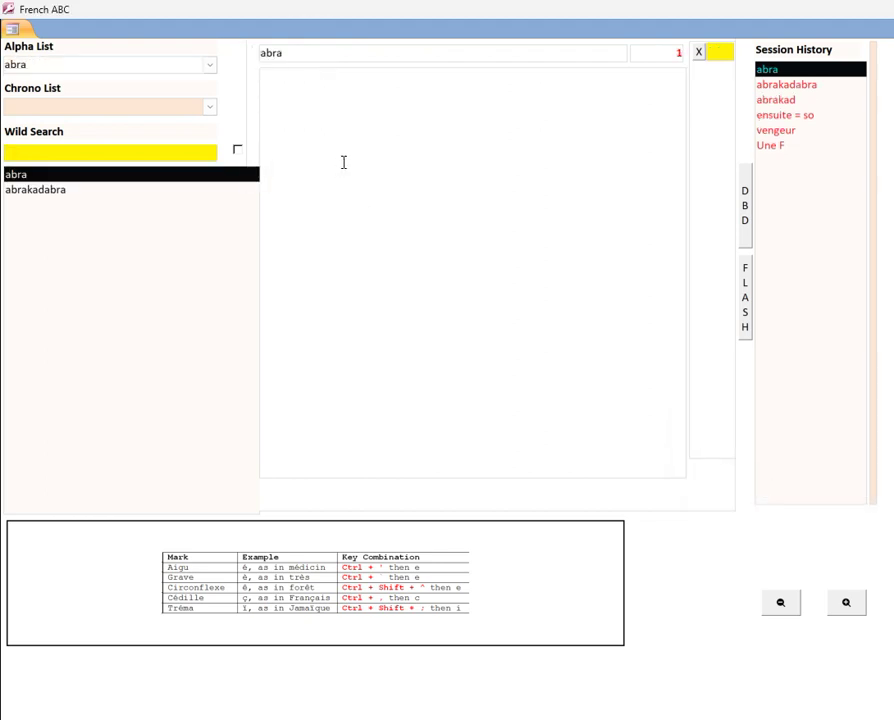
Describe abra as "I clicked override button, so abra was added, despite that abra is a part of abrakadabra, which is already in my dictionary.".
type("I clicked override ")
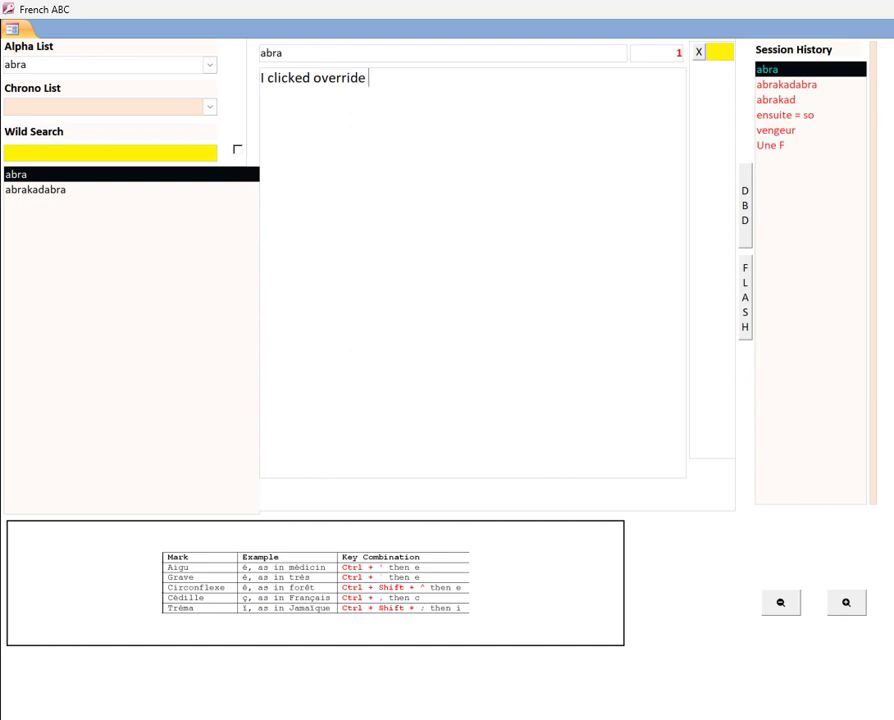
type("button, so abra")
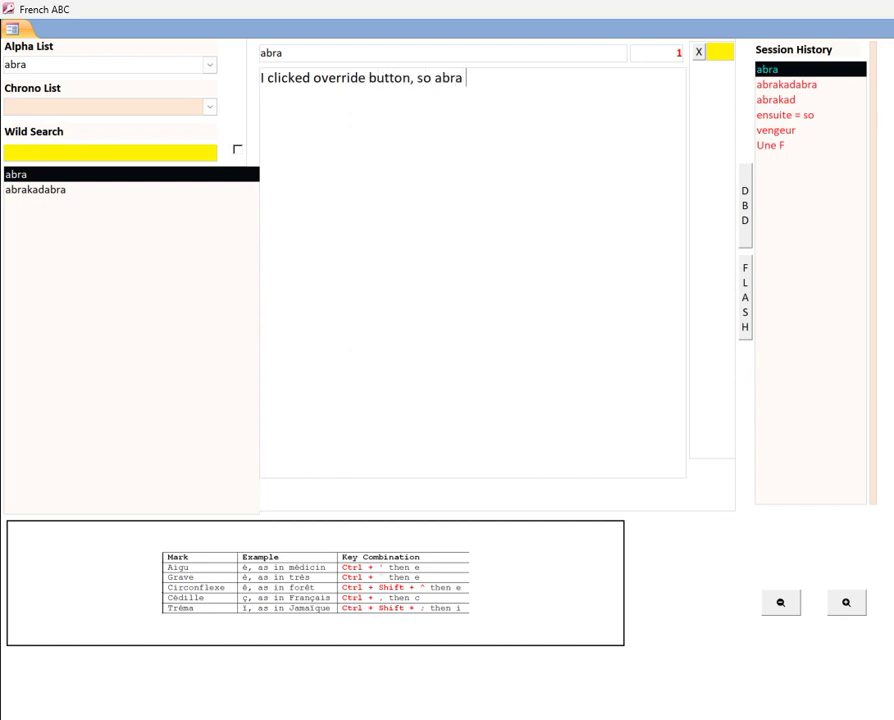
type(" was added")
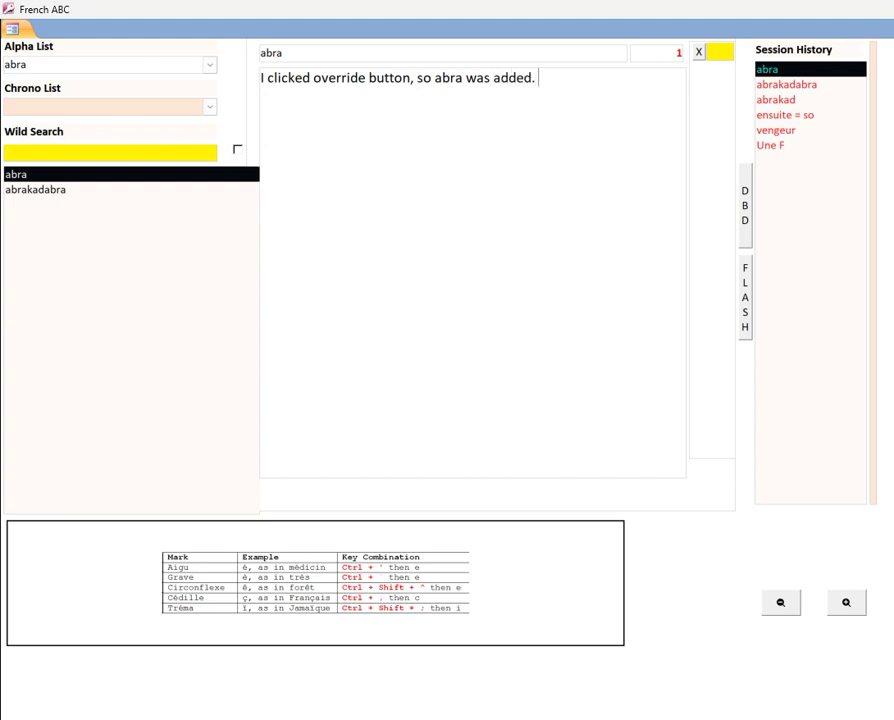
type(". ")
type(", despite that ")
type("ab")
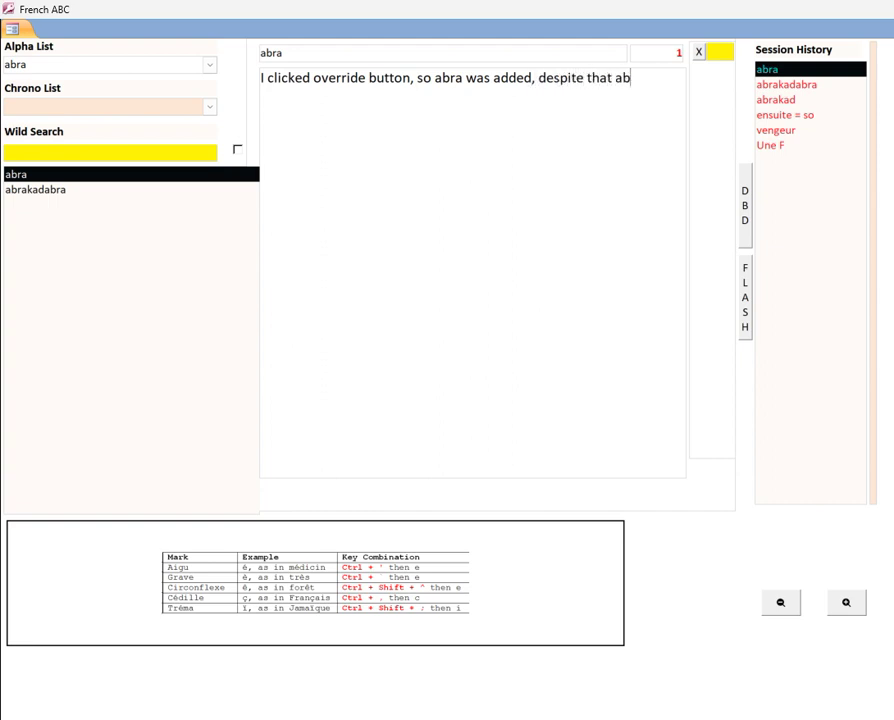
type("ra is a part of abra")
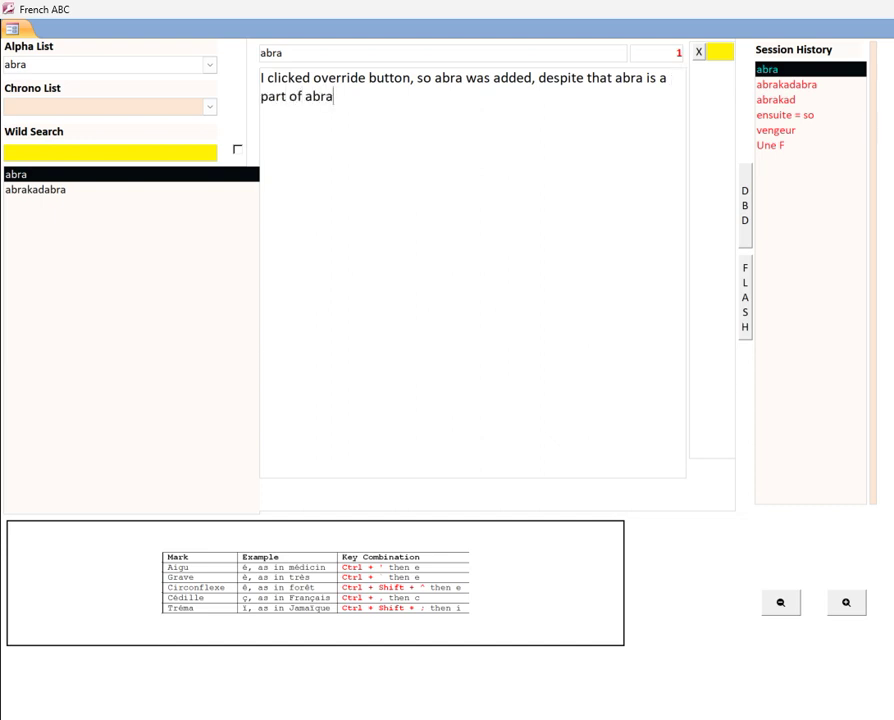
type("kadabra, which is a")
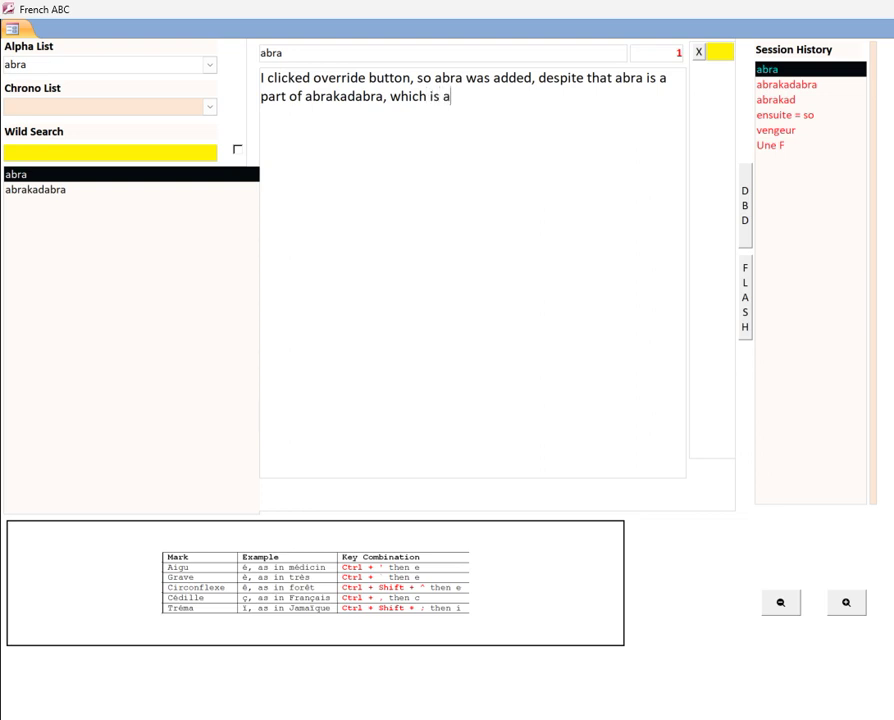
type("lready in my ")
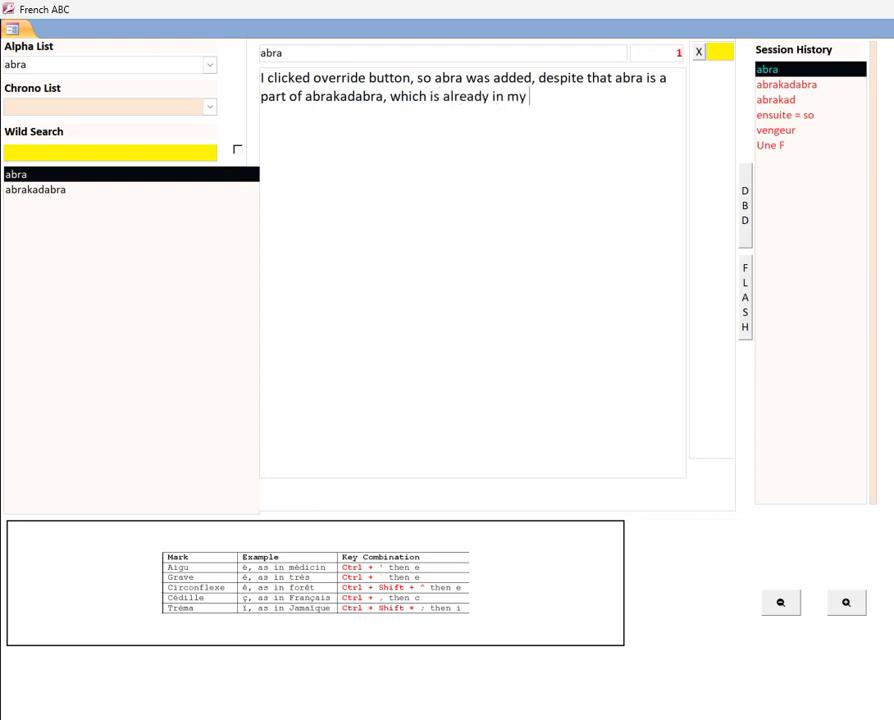
type(" dictionary.")
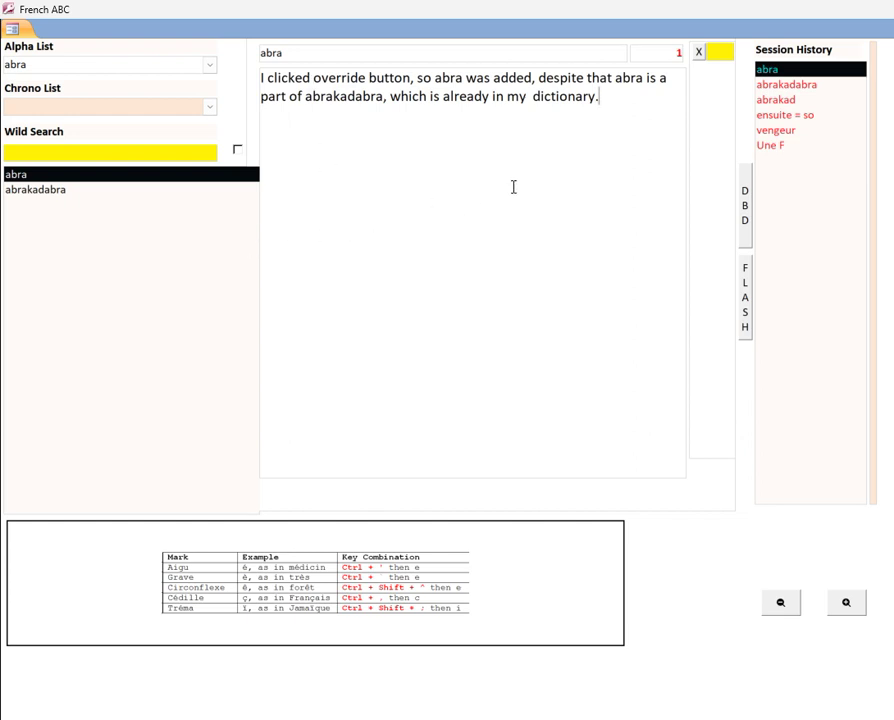
Add a separate paragraph to the abra description reading "Now lets delete both words.".
type("Now lets delete")
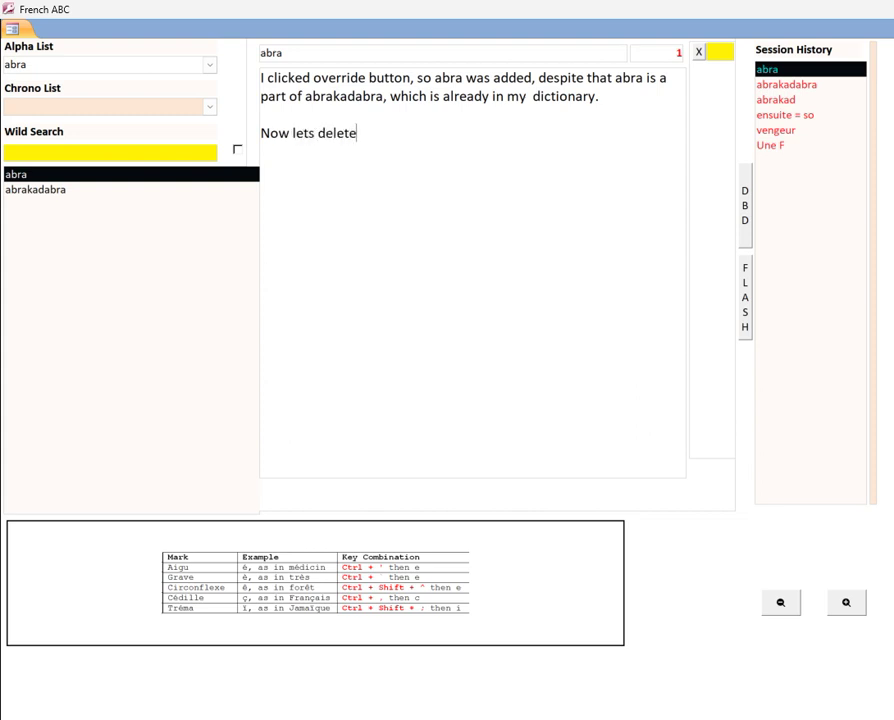
type(" both words.")
Delete the abra record by erasing its word field and accepting the deletion, and return to an empty wild search.
key("ctrl+minus")
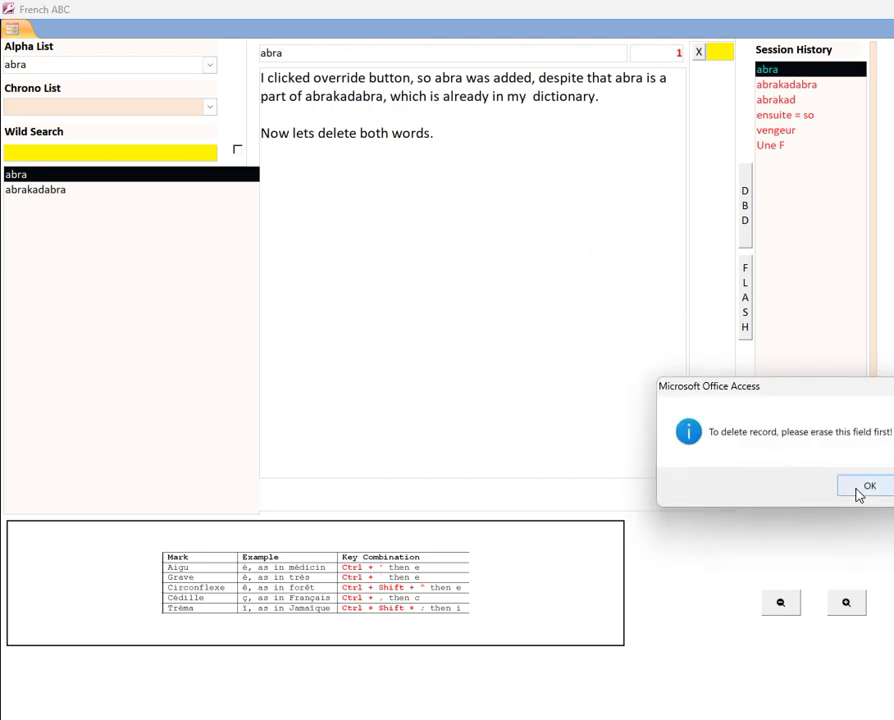
left_click(858, 494)
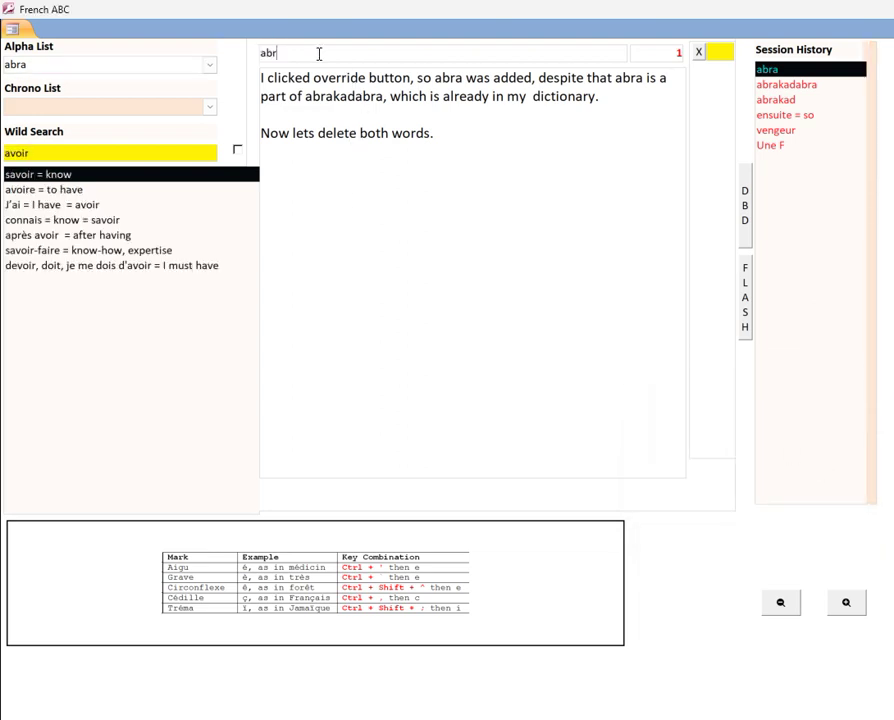
key("BackSpace")
key("BackSpace")
key("BackSpace")
key("Return")
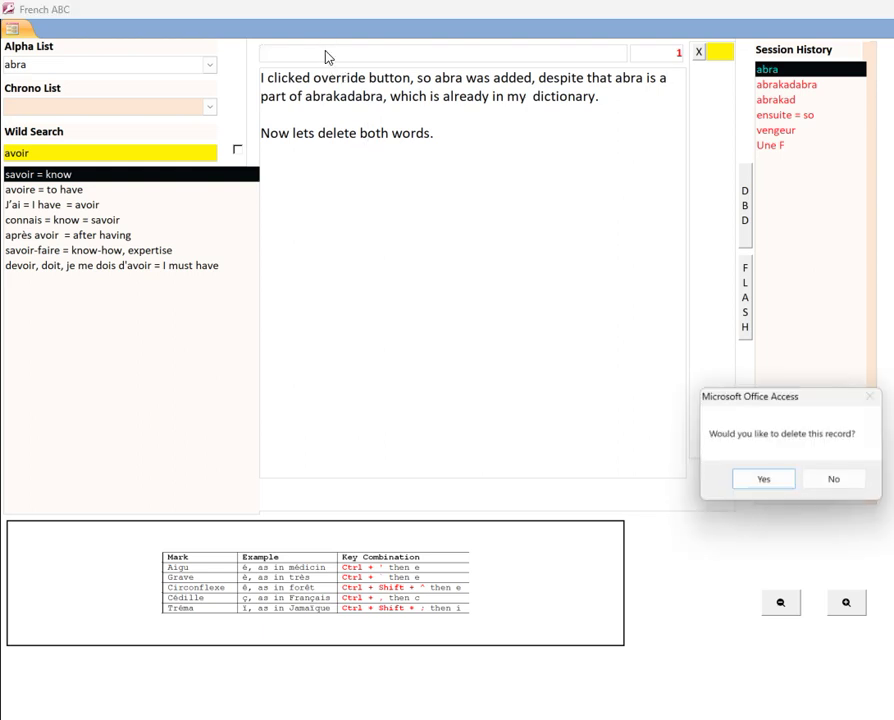
left_click(758, 481)
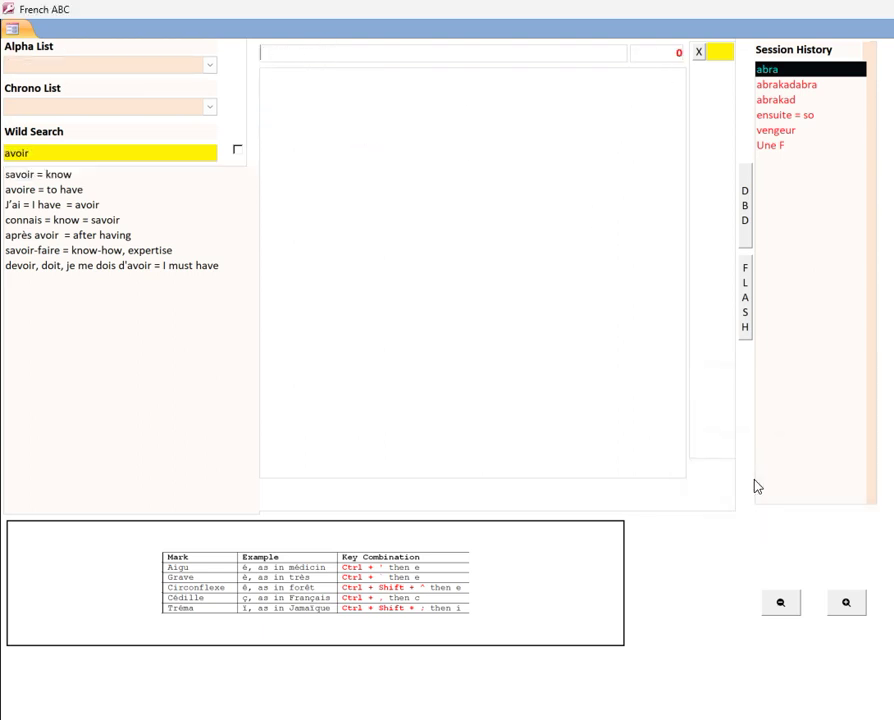
left_click(128, 149)
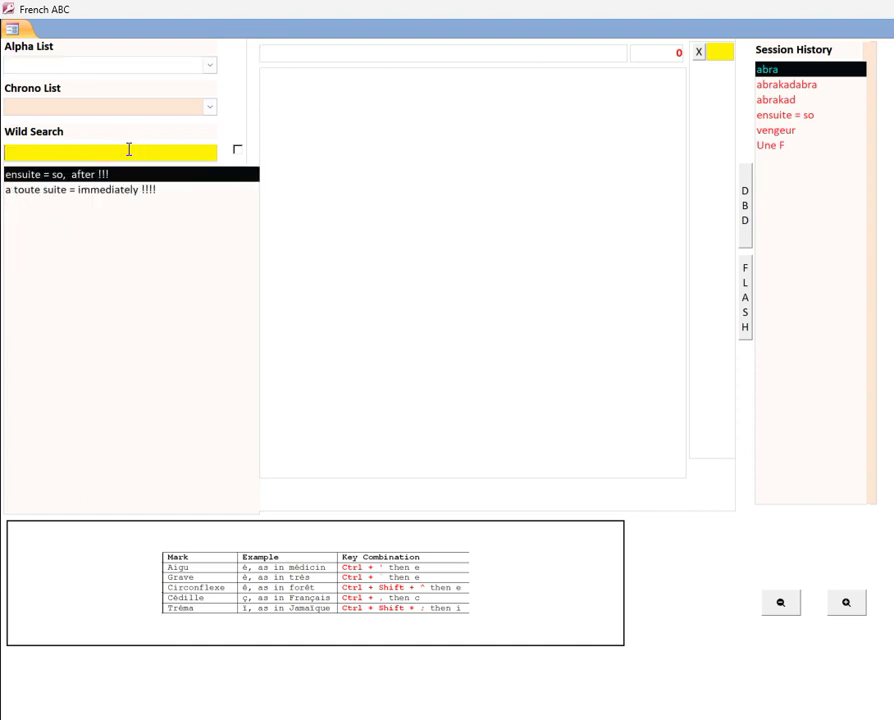
Search the dictionary for "abra" and open the abrakadabra record.
type("abra")
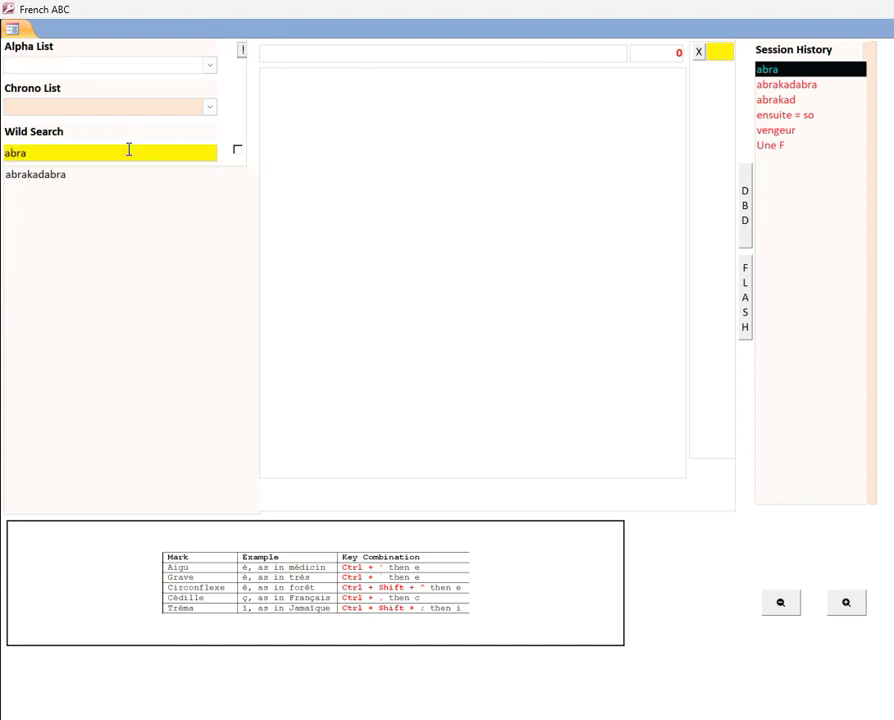
left_click(40, 176)
left_click(360, 114)
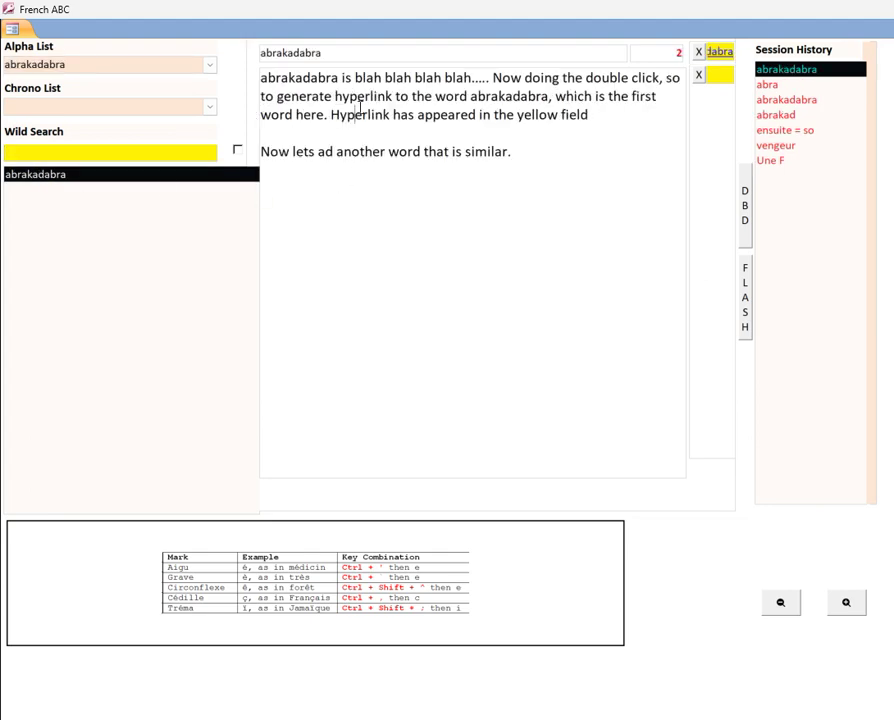
Delete the abrakadabra record by erasing its word field and accepting the record deletion.
left_click(336, 54)
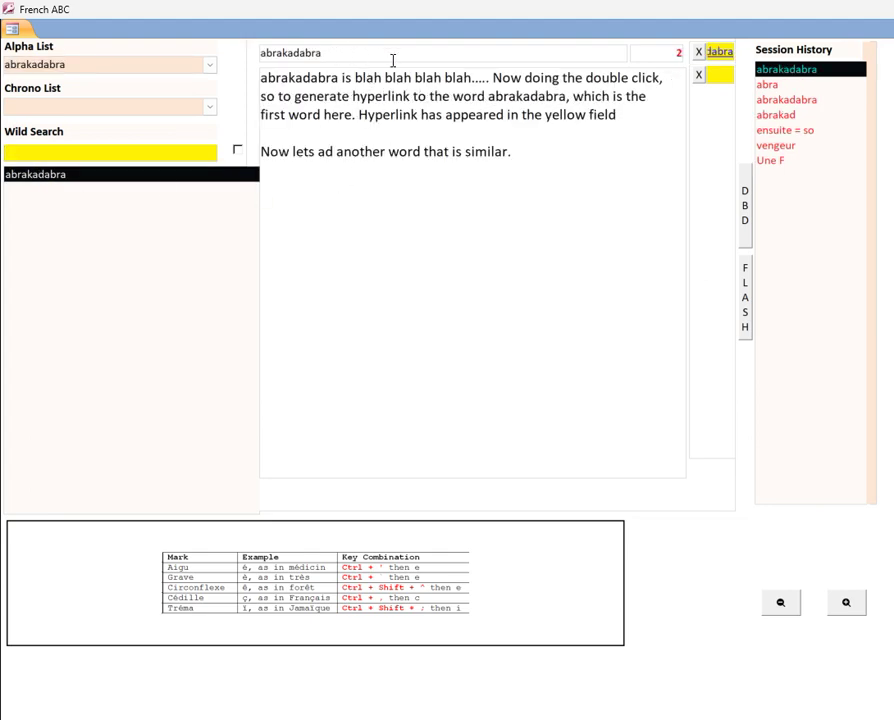
key("BackSpace")
key("BackSpace")
key("BackSpace")
key("BackSpace")
key("BackSpace")
key("BackSpace")
key("BackSpace")
key("BackSpace")
key("BackSpace")
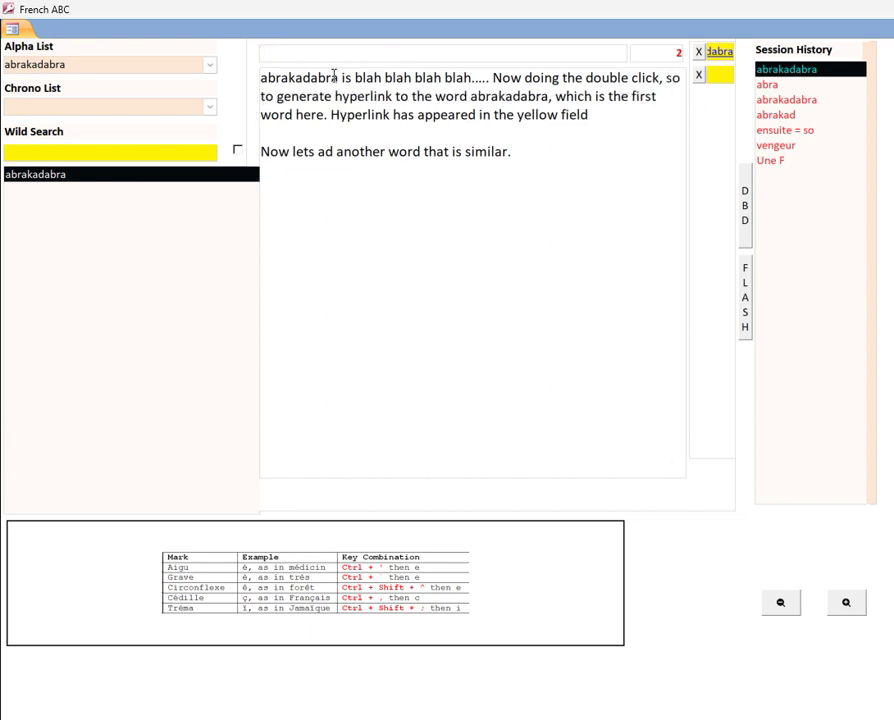
left_click(742, 270)
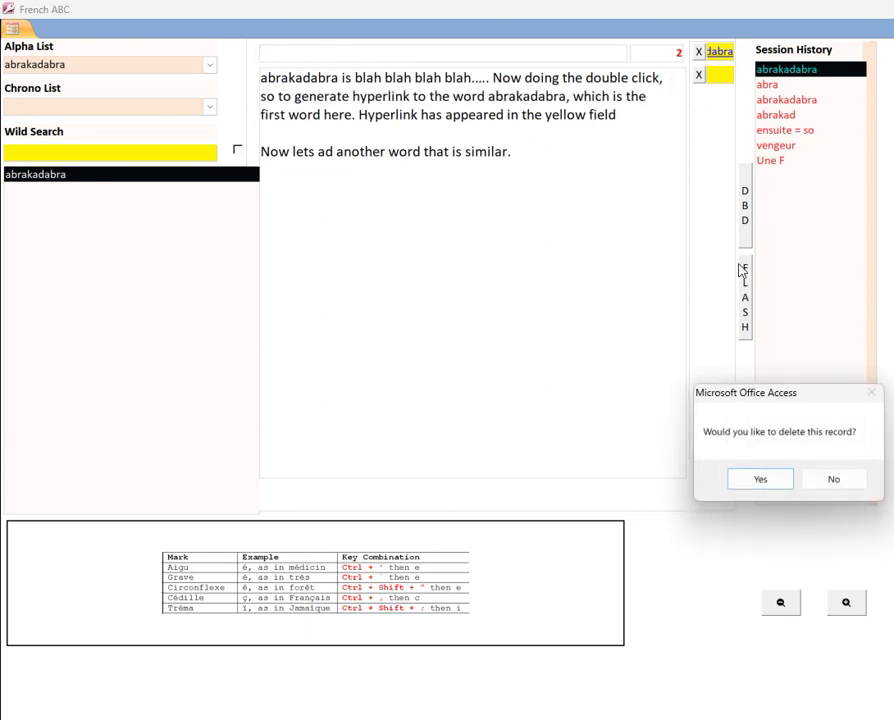
left_click(756, 482)
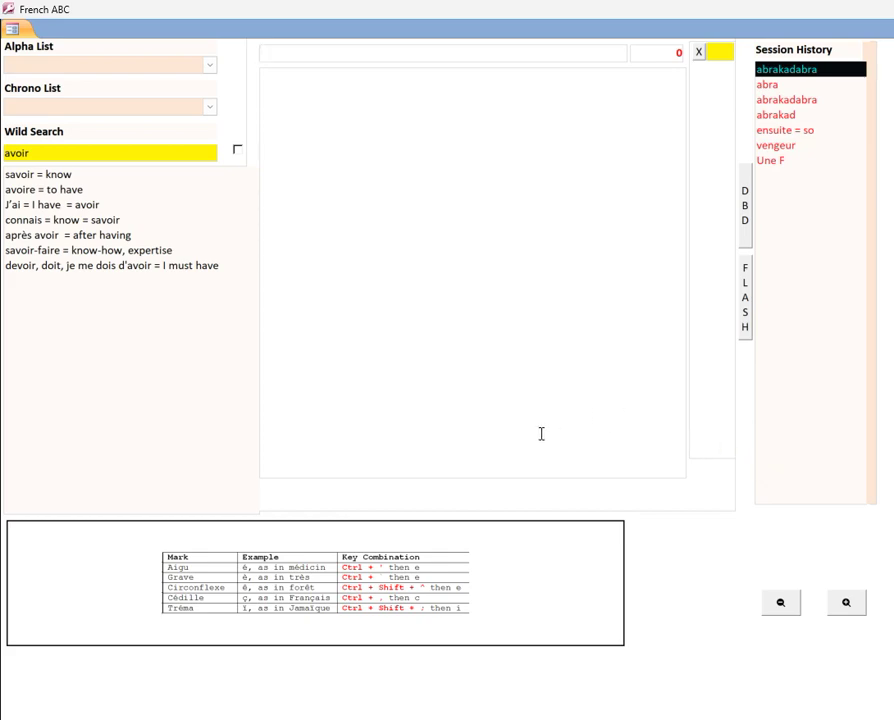